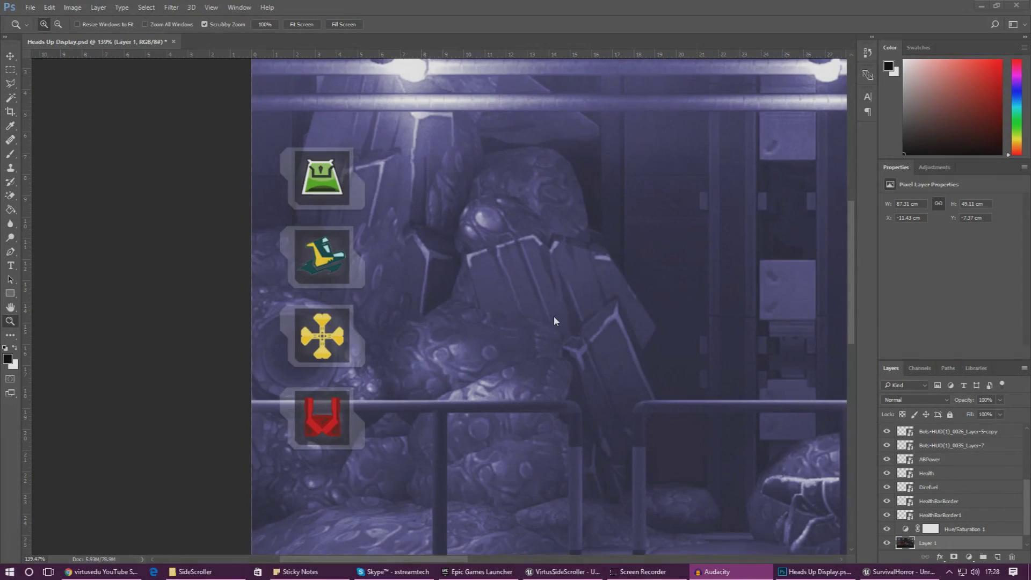
Fit the HUD mockup on screen, then zoom to 200% on the ability icons.
{"action": "right_click", "coordinate": [411, 342]}
{"action": "left_click", "coordinate": [464, 350]}
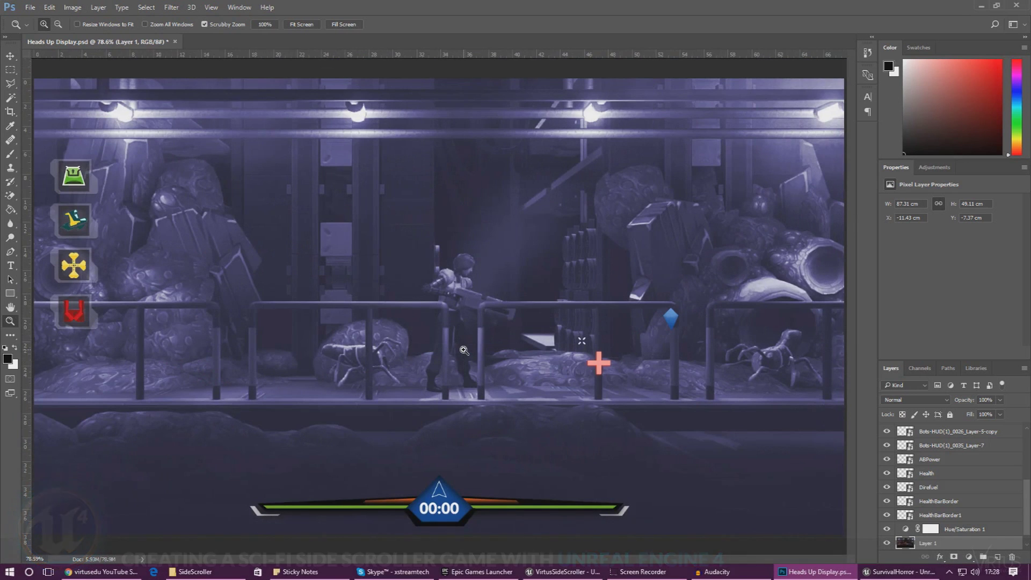
{"action": "left_click", "coordinate": [78, 243]}
{"action": "left_click", "coordinate": [78, 247]}
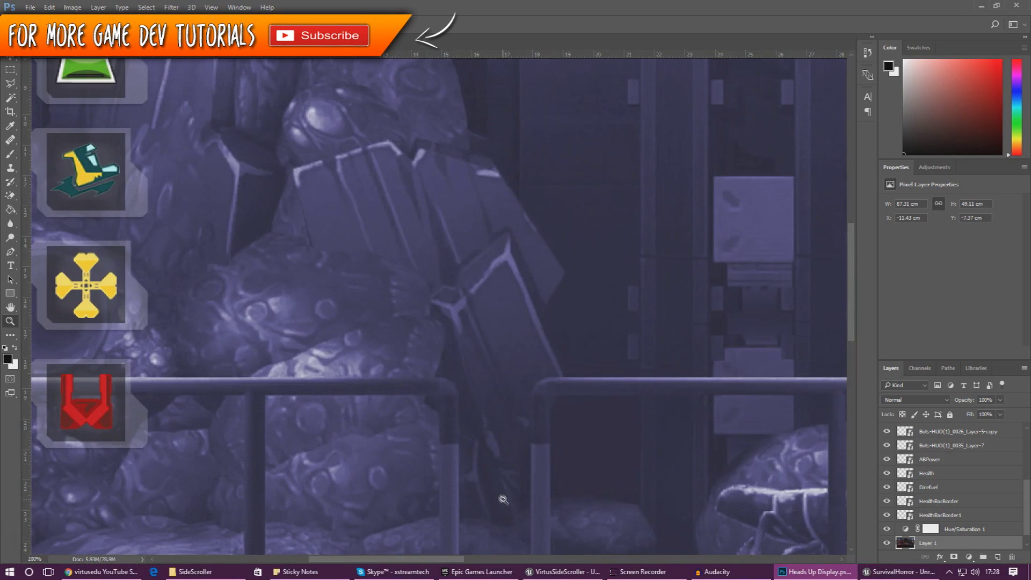
{"action": "left_click_drag", "start_coordinate": [446, 559], "coordinate": [409, 559]}
{"action": "scroll", "coordinate": [347, 278], "scroll_direction": "up", "scroll_amount": 3}
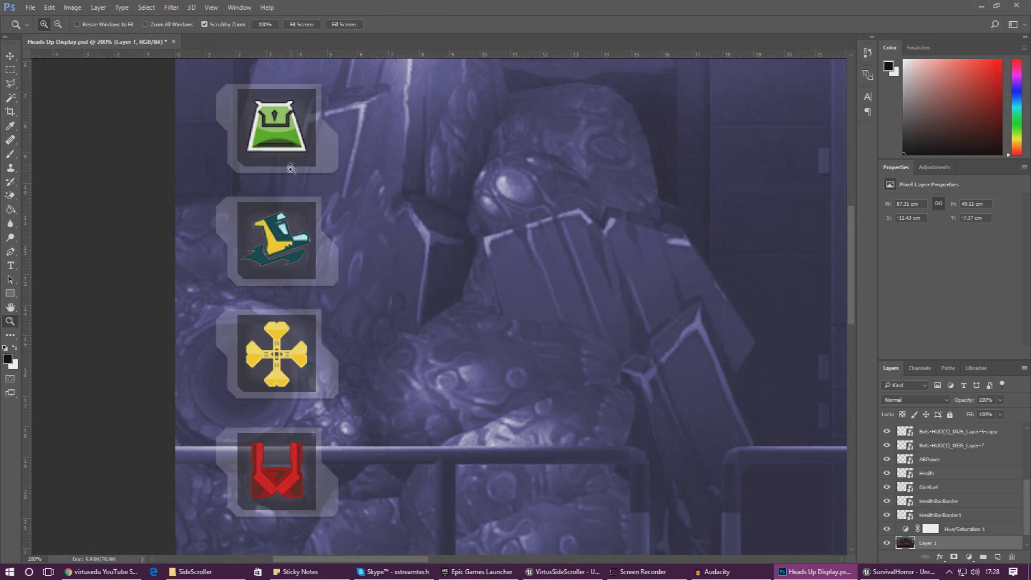
Refit the mockup, view it at 100%, then switch to the VirtusSideScroller Unreal project.
{"action": "right_click", "coordinate": [276, 266]}
{"action": "left_click", "coordinate": [293, 269]}
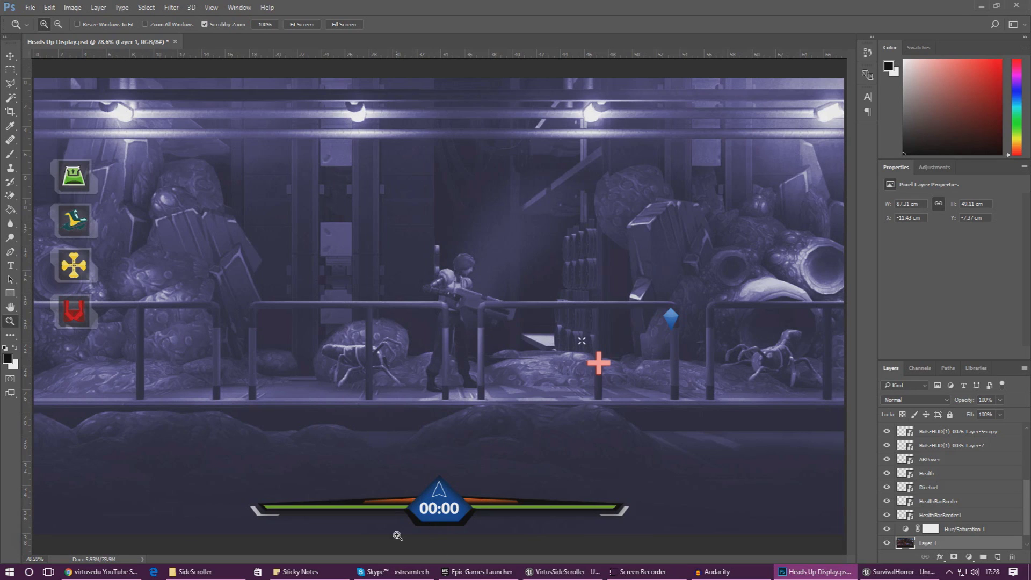
{"action": "left_click", "coordinate": [469, 504]}
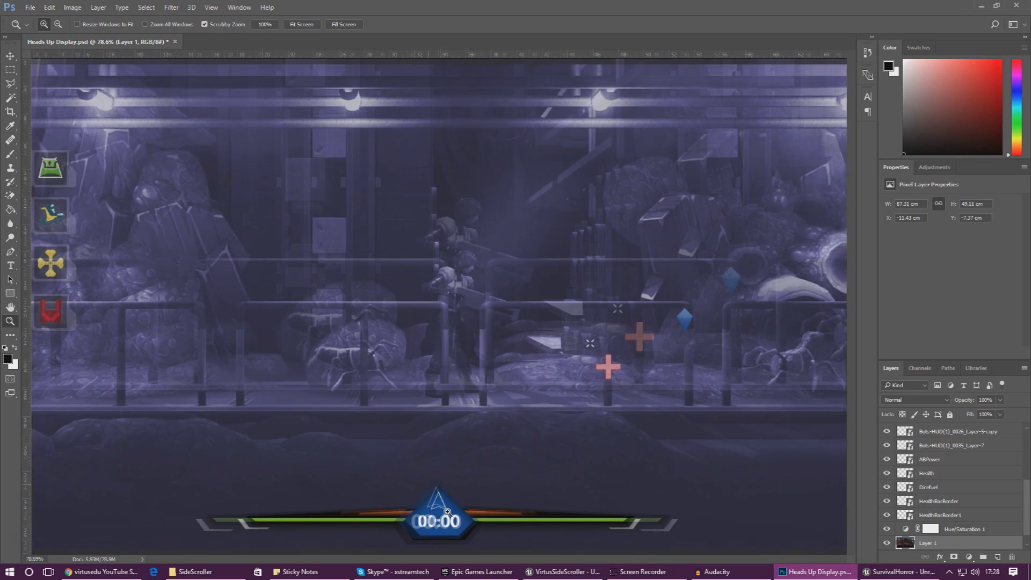
{"action": "right_click", "coordinate": [435, 487]}
{"action": "left_click", "coordinate": [481, 414]}
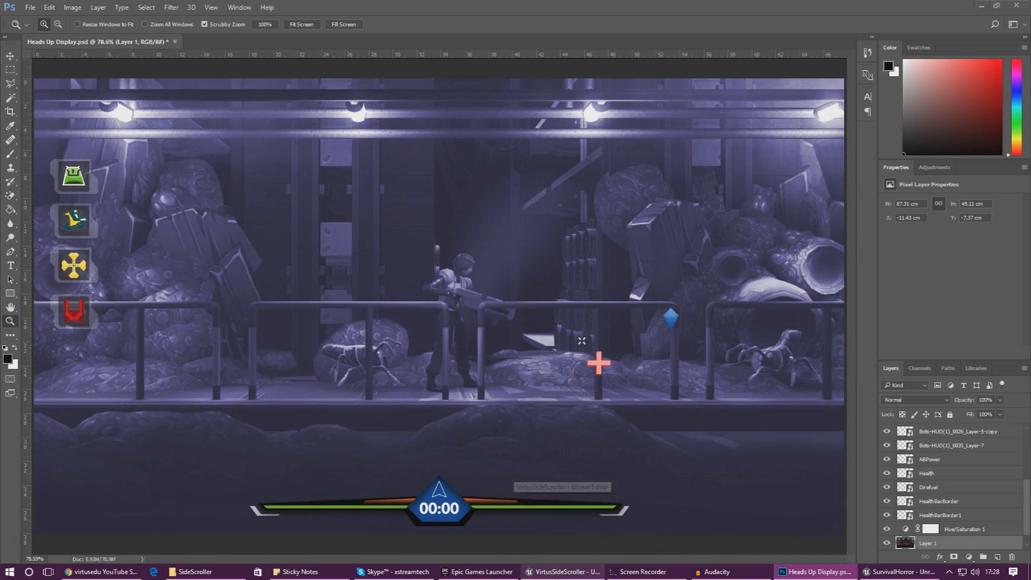
{"action": "left_click", "coordinate": [561, 571]}
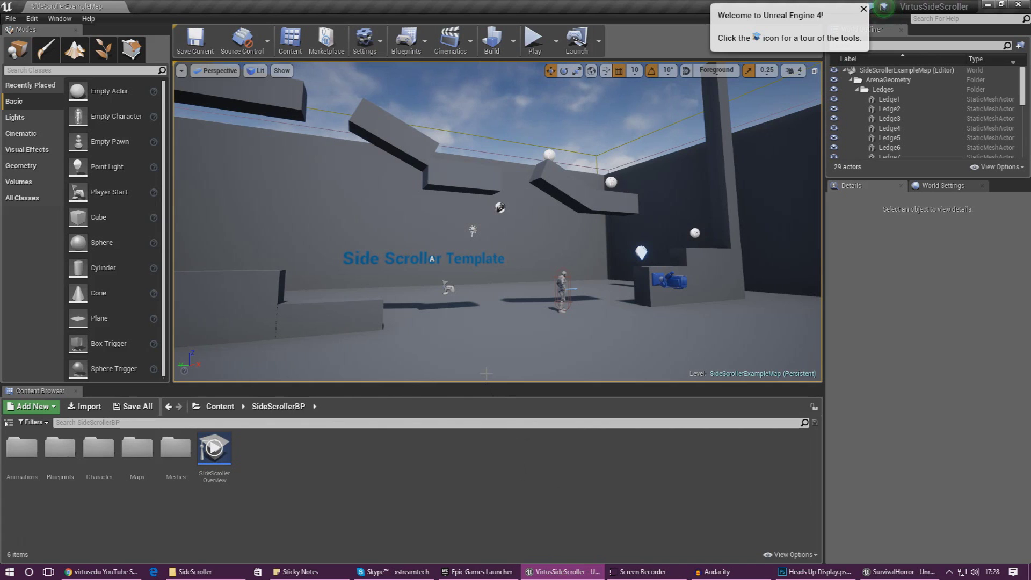
Open the HUD widget blueprint from the Blueprints folder and bring up the SideScroller Explorer window.
{"action": "left_click_drag", "start_coordinate": [515, 215], "coordinate": [509, 263]}
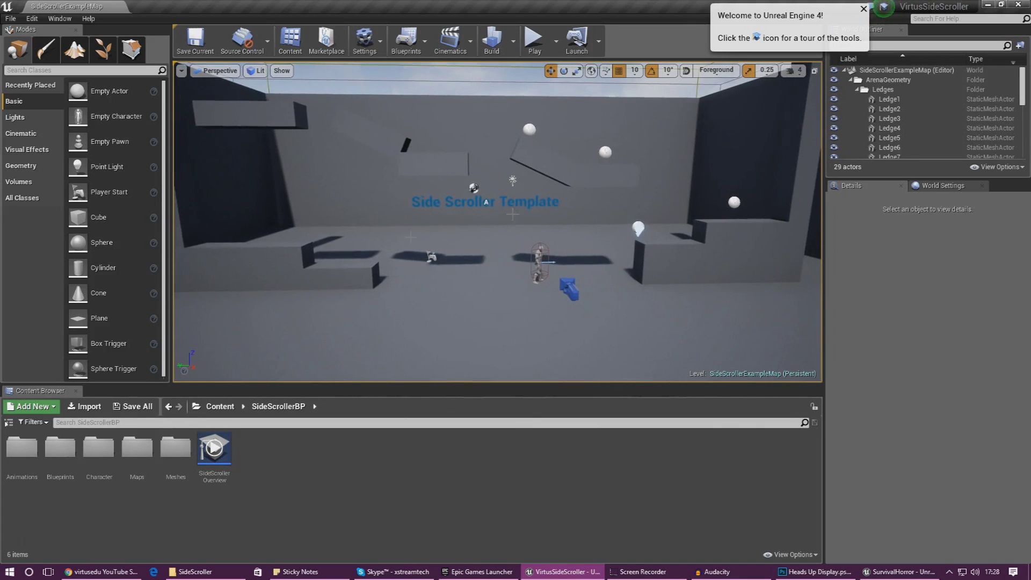
{"action": "left_click", "coordinate": [60, 447]}
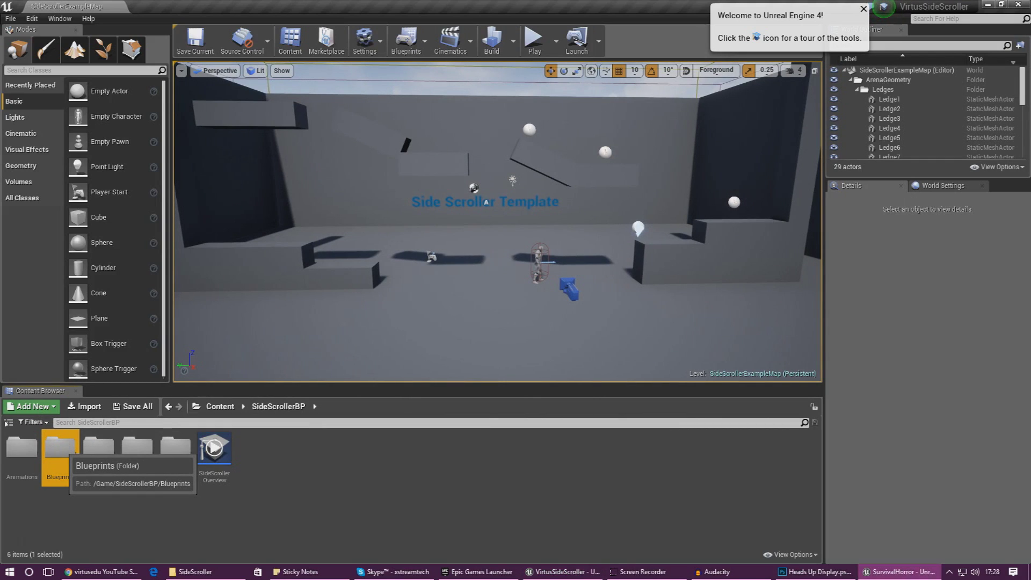
{"action": "double_click", "coordinate": [60, 448]}
{"action": "double_click", "coordinate": [60, 448]}
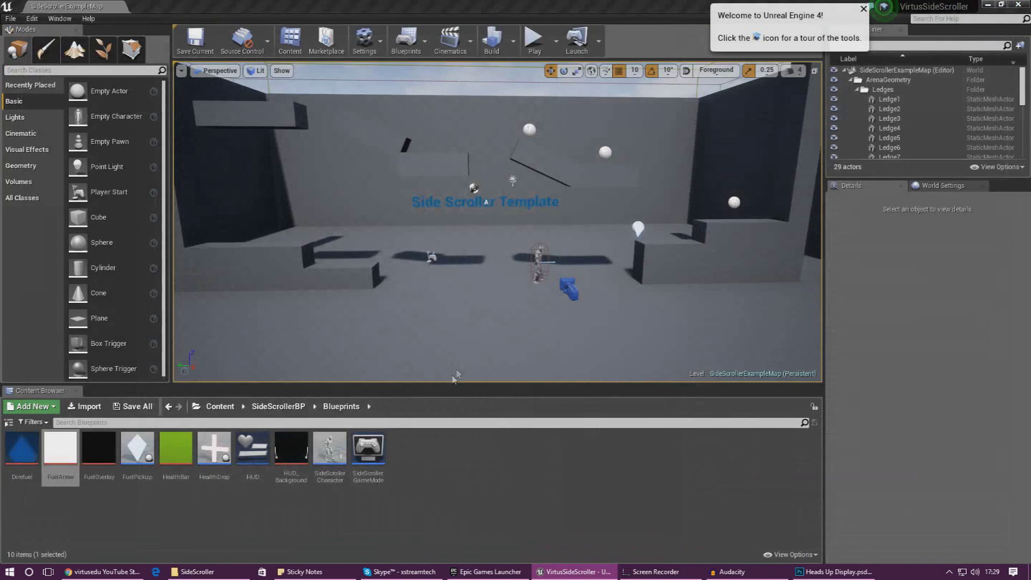
{"action": "double_click", "coordinate": [253, 448]}
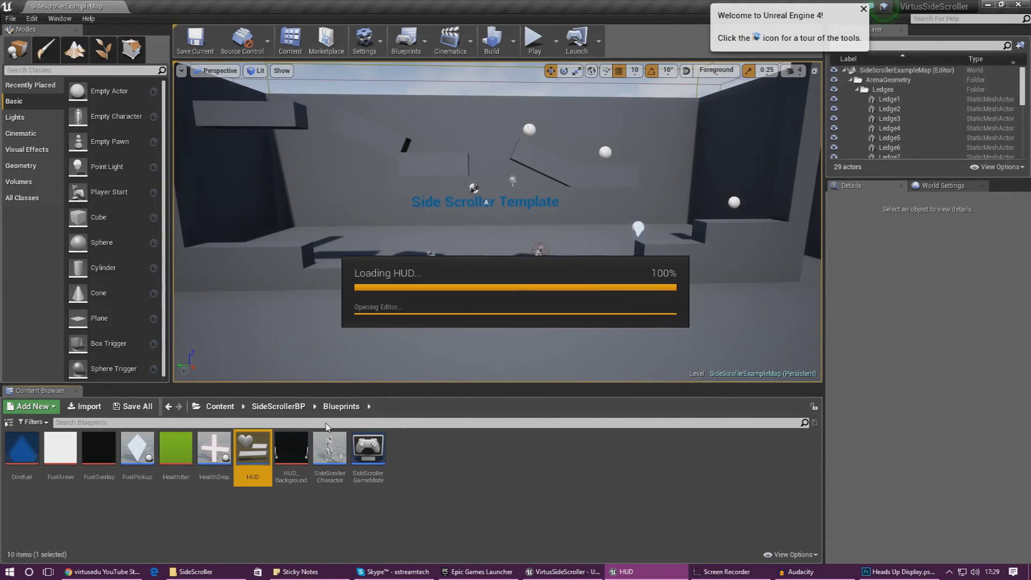
{"action": "left_click", "coordinate": [194, 572]}
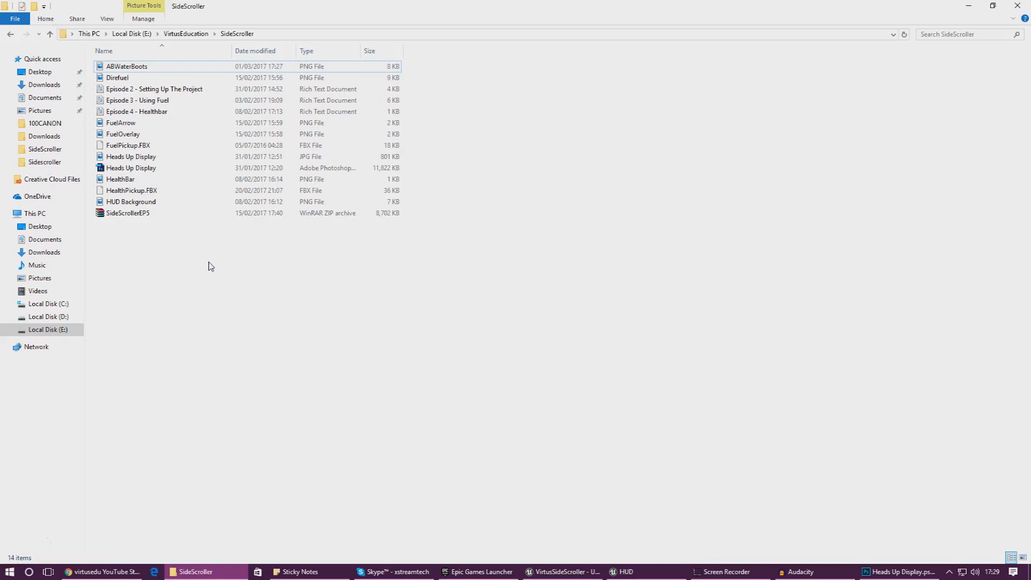
Drag ABWaterBoots.png from the SideScroller folder into Unreal's Blueprints content folder.
{"action": "left_click", "coordinate": [140, 68]}
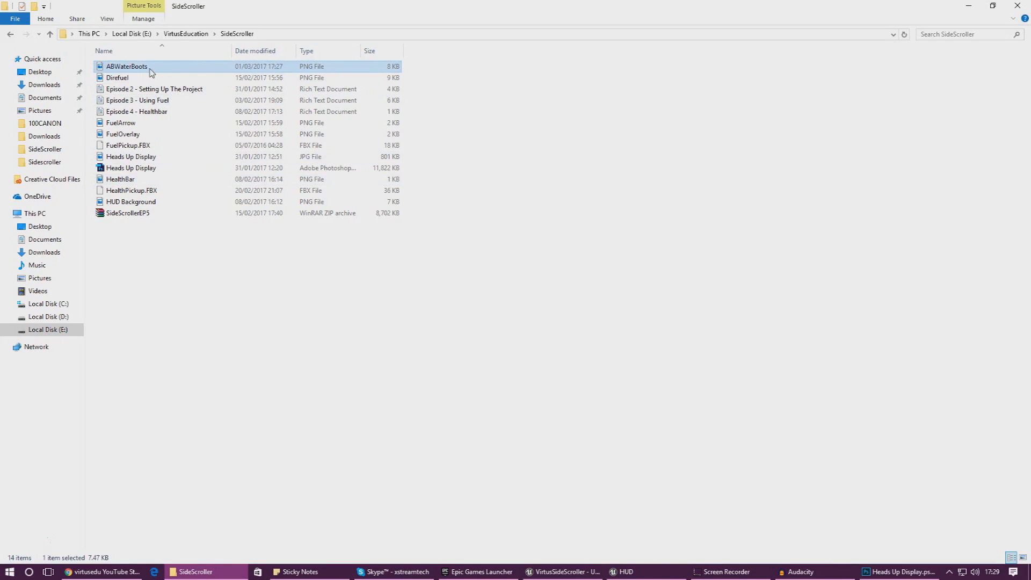
{"action": "left_click_drag", "start_coordinate": [258, 7], "coordinate": [508, 116]}
{"action": "left_click_drag", "start_coordinate": [454, 179], "coordinate": [457, 463]}
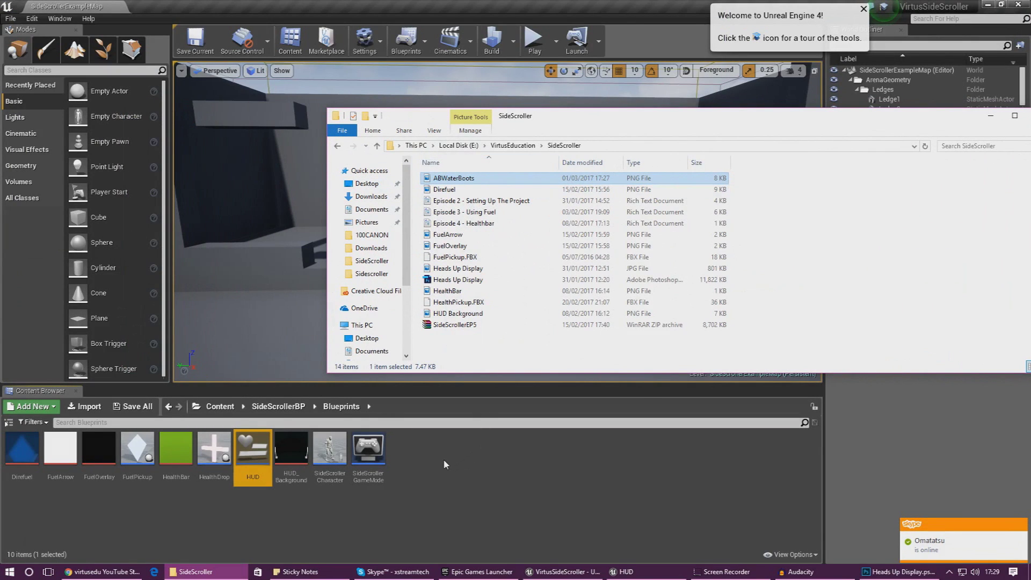
{"action": "left_click_drag", "start_coordinate": [437, 465], "coordinate": [434, 453]}
{"action": "left_click", "coordinate": [977, 9]}
{"action": "left_click", "coordinate": [986, 7]}
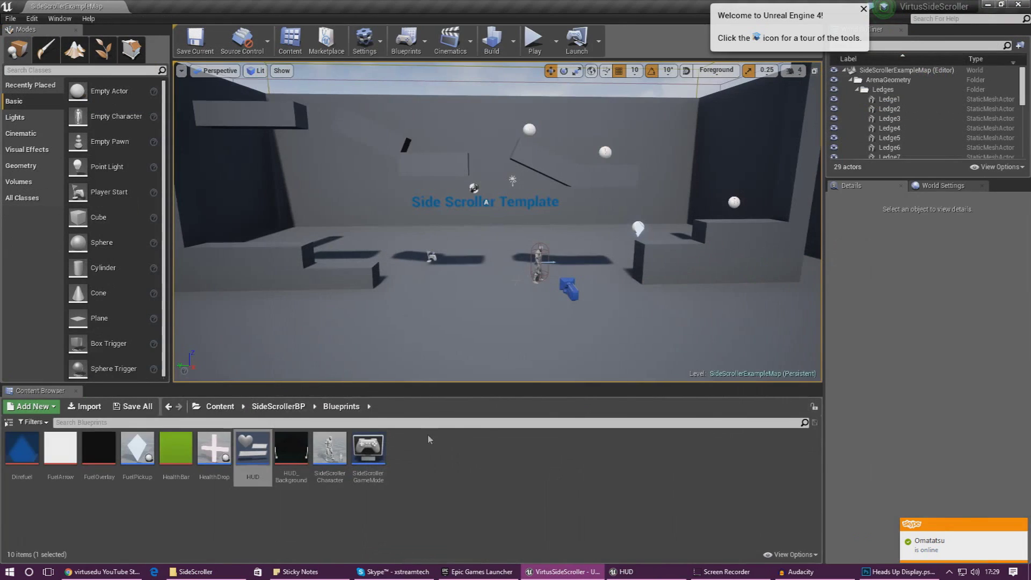
{"action": "left_click", "coordinate": [193, 572]}
{"action": "left_click_drag", "start_coordinate": [453, 178], "coordinate": [423, 460]}
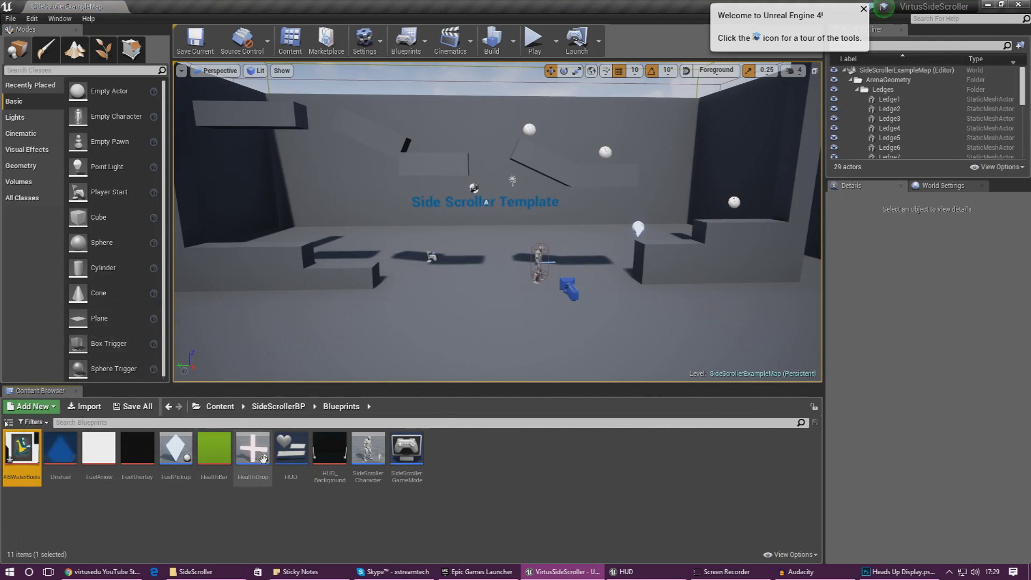
Add an image widget to the HUD and set its brush image to the ABWaterBoots texture.
{"action": "double_click", "coordinate": [300, 465]}
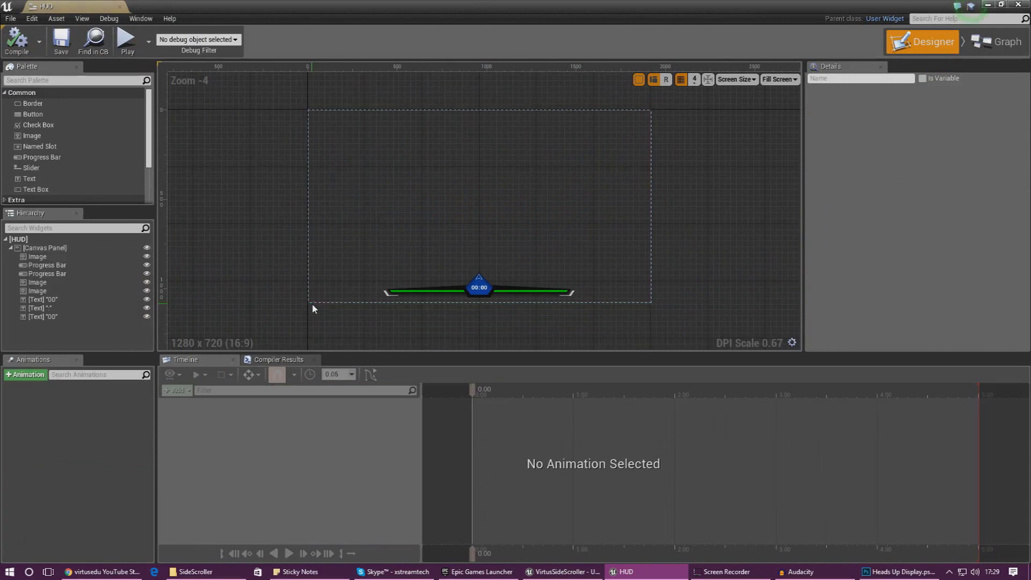
{"action": "left_click_drag", "start_coordinate": [51, 138], "coordinate": [295, 142]}
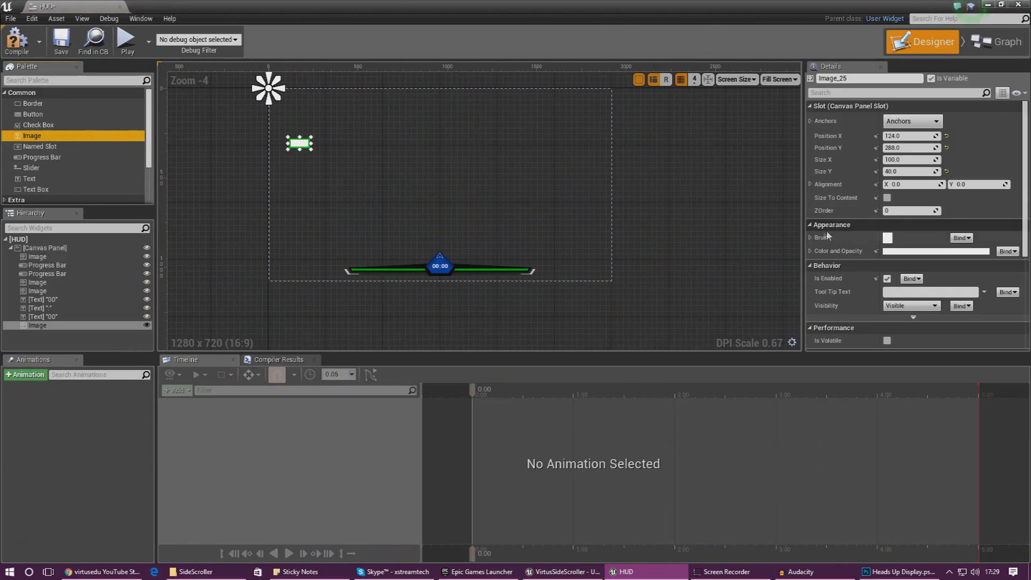
{"action": "left_click", "coordinate": [812, 237]}
{"action": "left_click", "coordinate": [951, 260]}
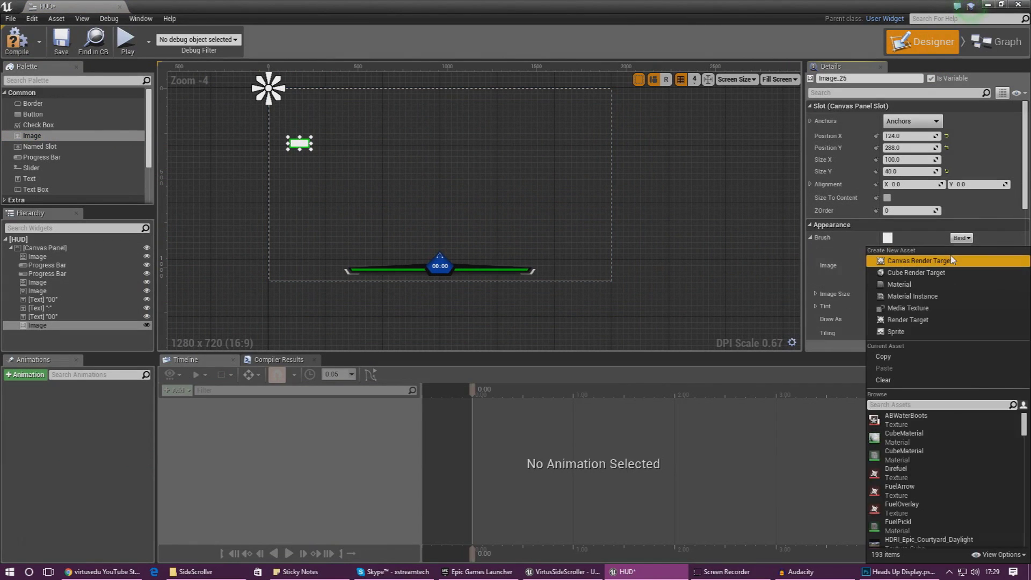
{"action": "type", "text": "sab"}
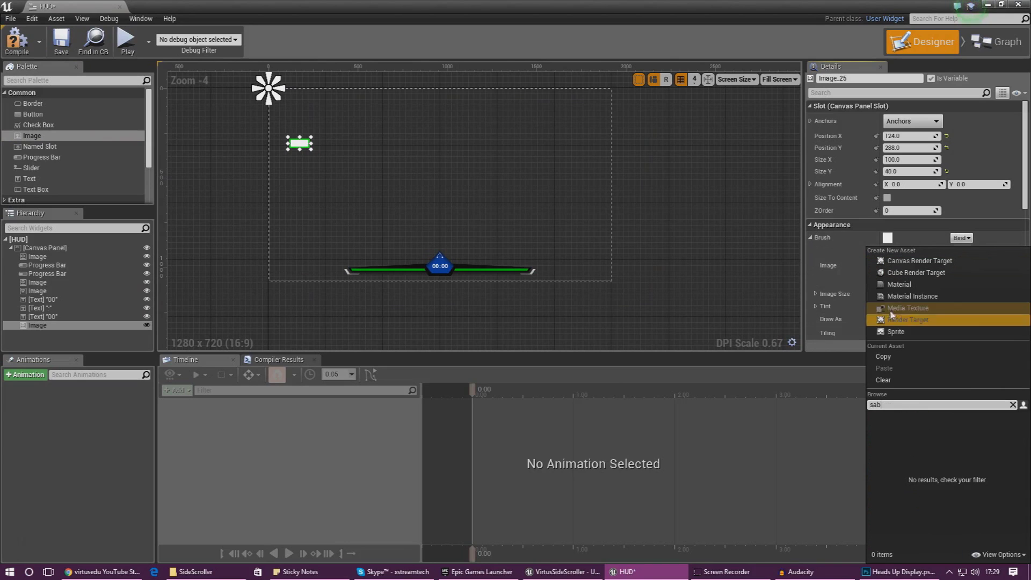
{"action": "key", "text": "BackSpace"}
{"action": "key", "text": "BackSpace"}
{"action": "key", "text": "BackSpace"}
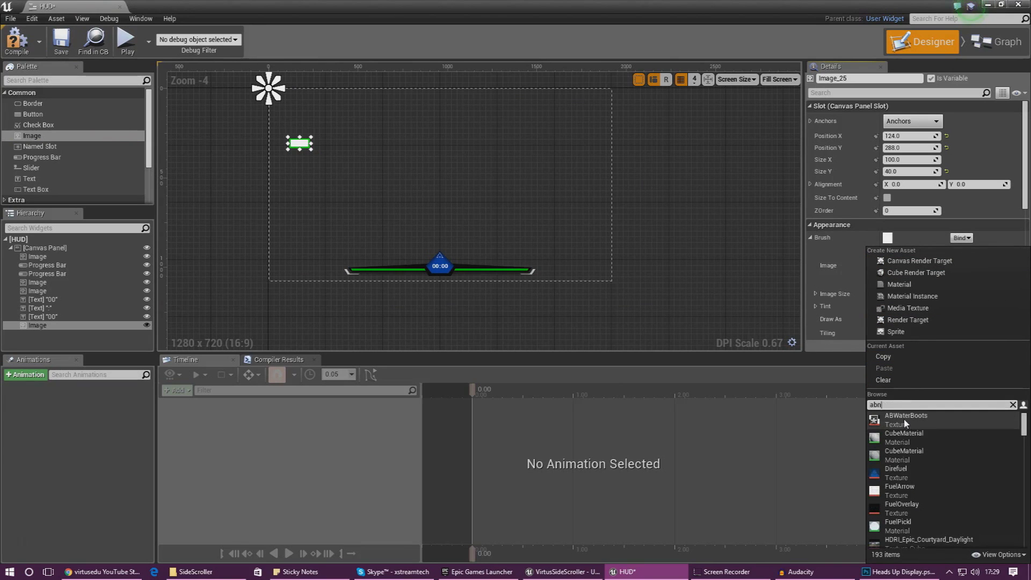
{"action": "type", "text": "fuel"}
{"action": "key", "text": "Escape"}
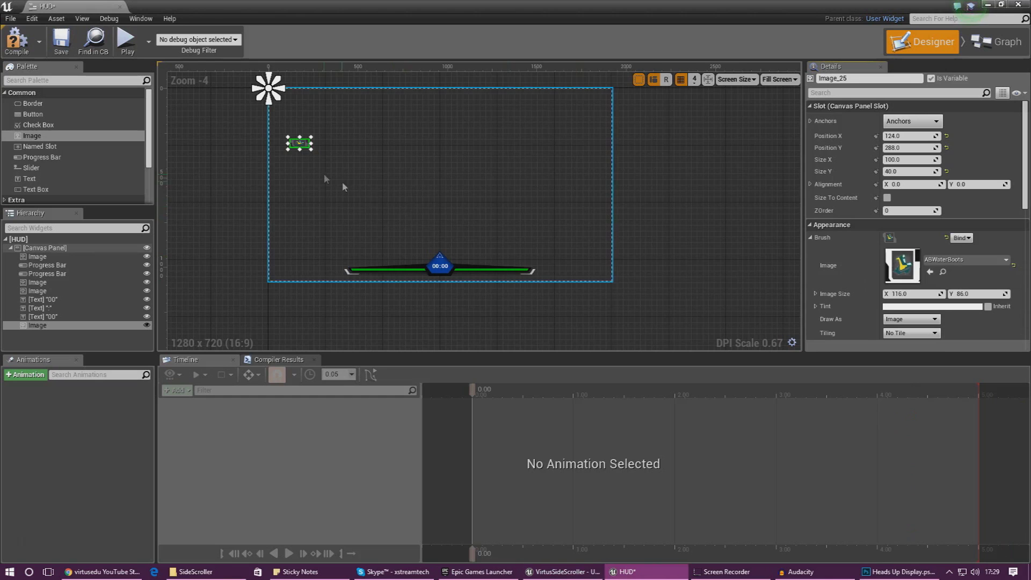
Resize the boots icon to about 82×68, move it top-left and anchor it middle-left.
{"action": "scroll", "coordinate": [315, 157], "scroll_direction": "up", "scroll_amount": 5}
{"action": "mouse_move", "coordinate": [304, 135]}
{"action": "left_mouse_down"}
{"action": "mouse_move", "coordinate": [305, 159]}
{"action": "mouse_move", "coordinate": [296, 145]}
{"action": "left_mouse_up"}
{"action": "scroll", "coordinate": [309, 162], "scroll_direction": "down", "scroll_amount": 3}
{"action": "scroll", "coordinate": [274, 149], "scroll_direction": "down", "scroll_amount": 2}
{"action": "scroll", "coordinate": [275, 149], "scroll_direction": "up", "scroll_amount": 2}
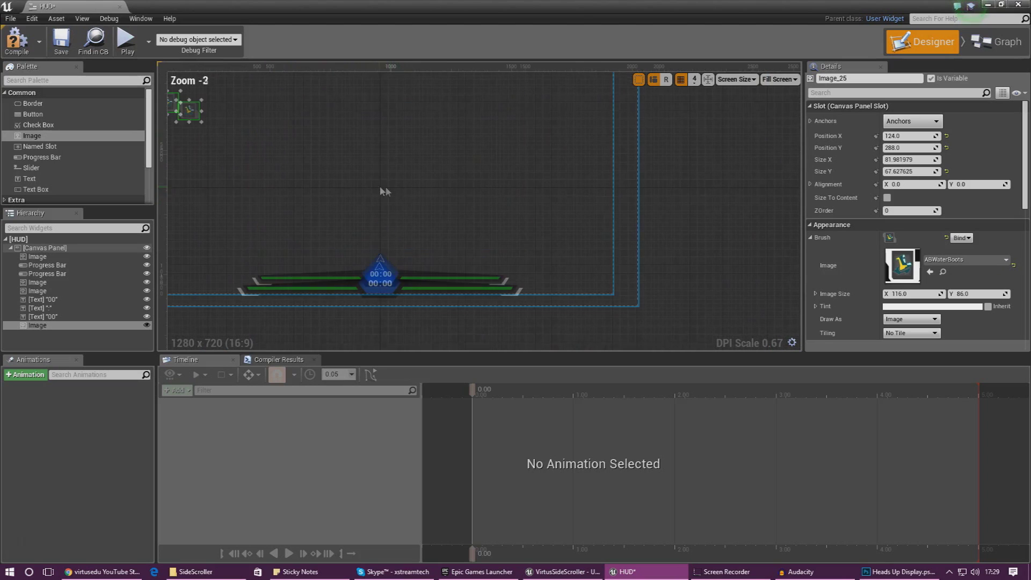
{"action": "right_click_drag", "start_coordinate": [184, 122], "coordinate": [286, 173]}
{"action": "left_click_drag", "start_coordinate": [284, 175], "coordinate": [270, 170]}
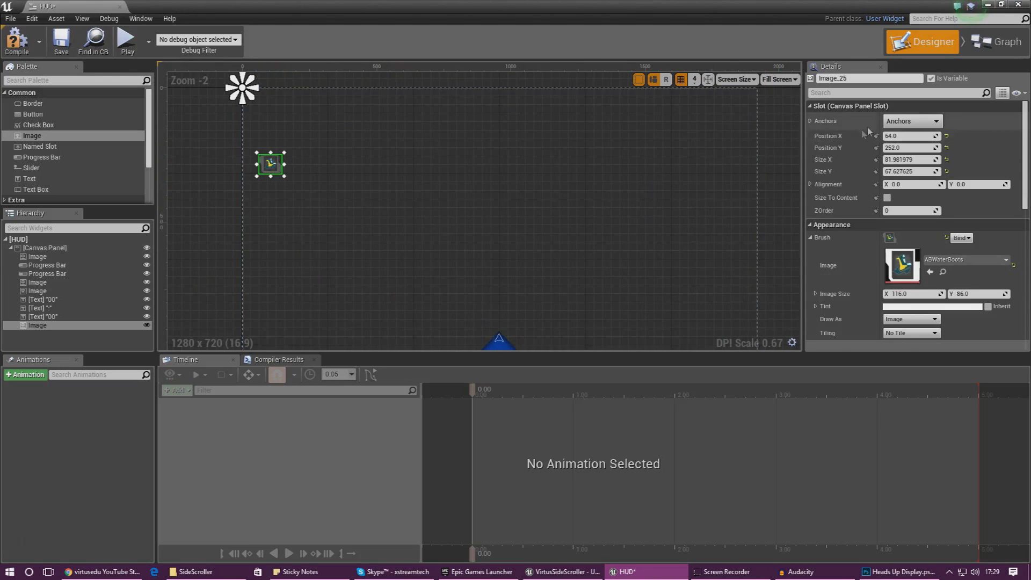
{"action": "left_click", "coordinate": [913, 120]}
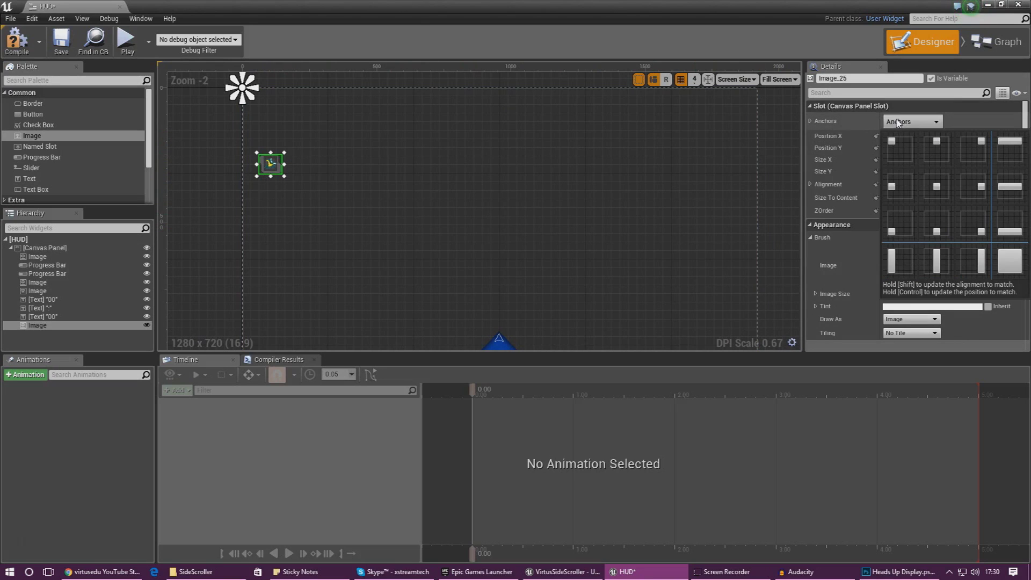
{"action": "left_click", "coordinate": [894, 181]}
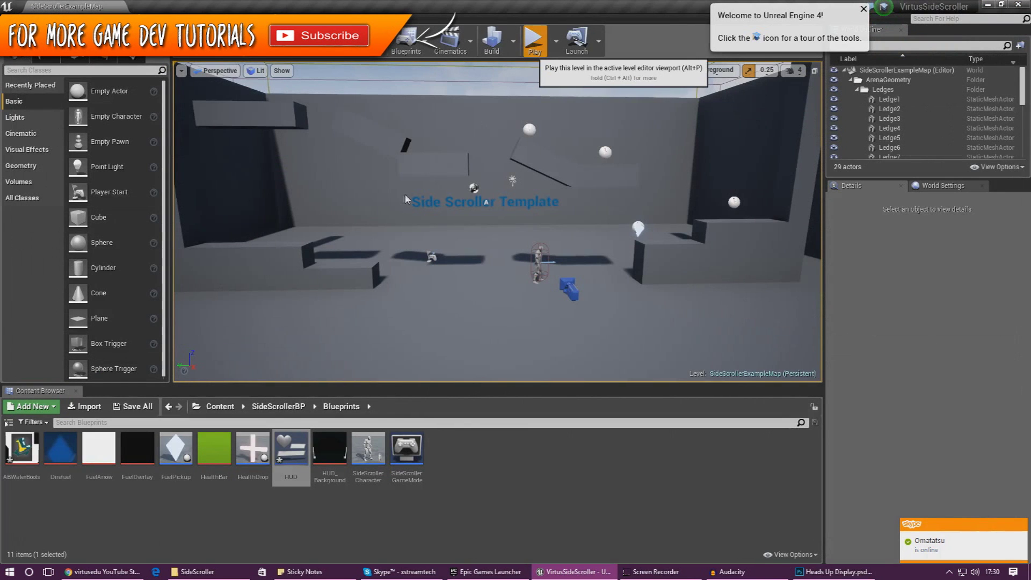
Play-test the level, walking and jumping to check the boots icon, then reopen the HUD widget.
{"action": "key", "text": "alt+p"}
{"action": "key", "text": "d"}
{"action": "key", "text": "space"}
{"action": "key", "text": "d"}
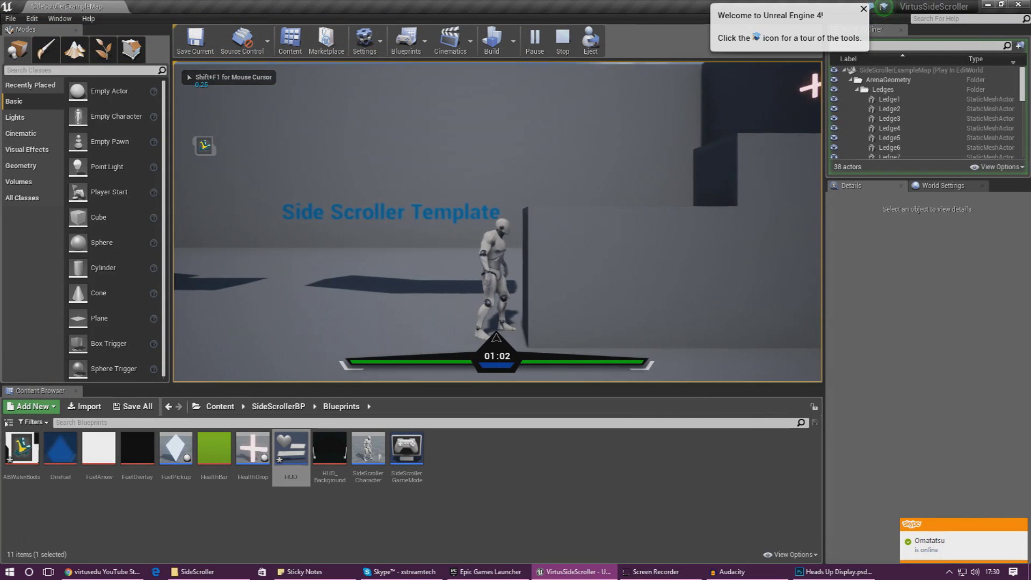
{"action": "key", "text": "Escape"}
{"action": "double_click", "coordinate": [293, 449]}
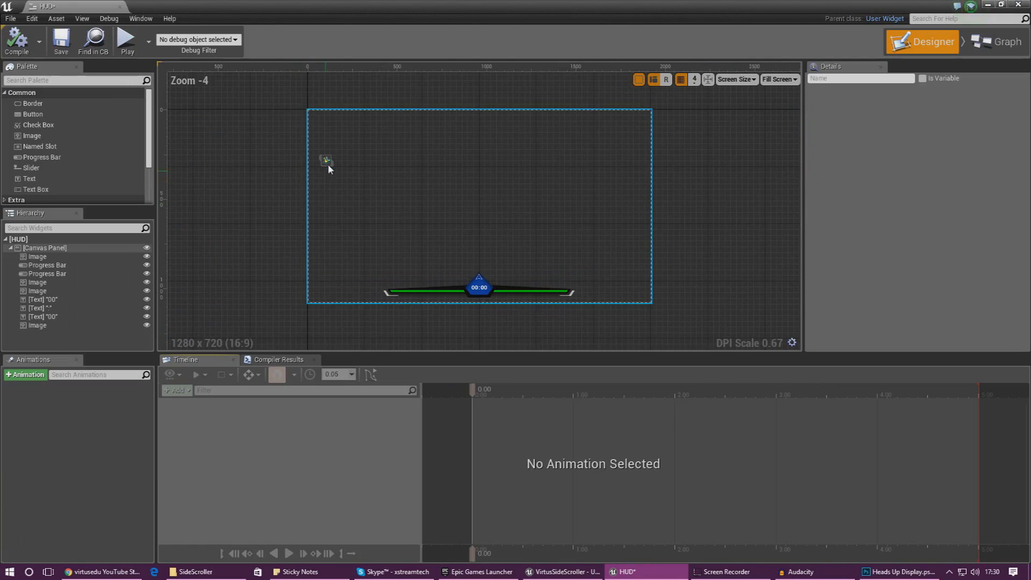
Enlarge the boots icon to about 121×86, nudge it higher, and close the HUD editor.
{"action": "left_click", "coordinate": [327, 161]}
{"action": "left_click_drag", "start_coordinate": [336, 169], "coordinate": [340, 148]}
{"action": "left_click", "coordinate": [436, 221]}
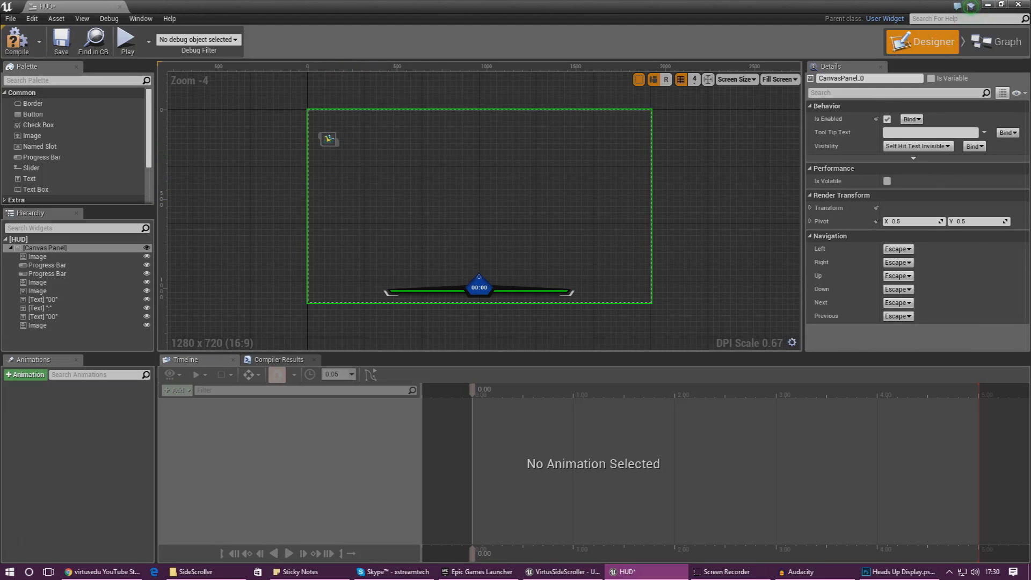
{"action": "left_click", "coordinate": [1018, 4]}
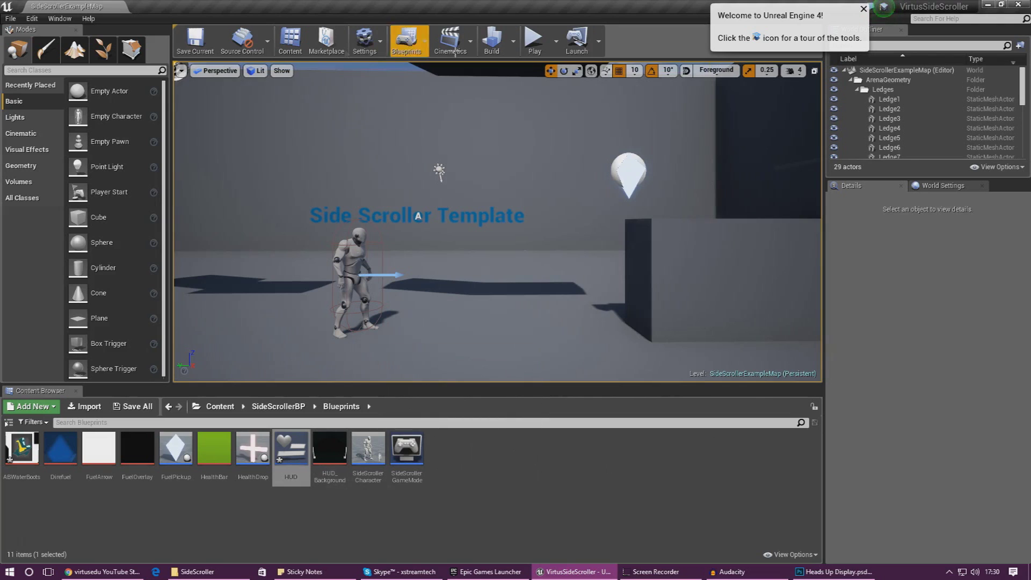
In Project Settings' Input page, add a new action mapping.
{"action": "left_click", "coordinate": [32, 18]}
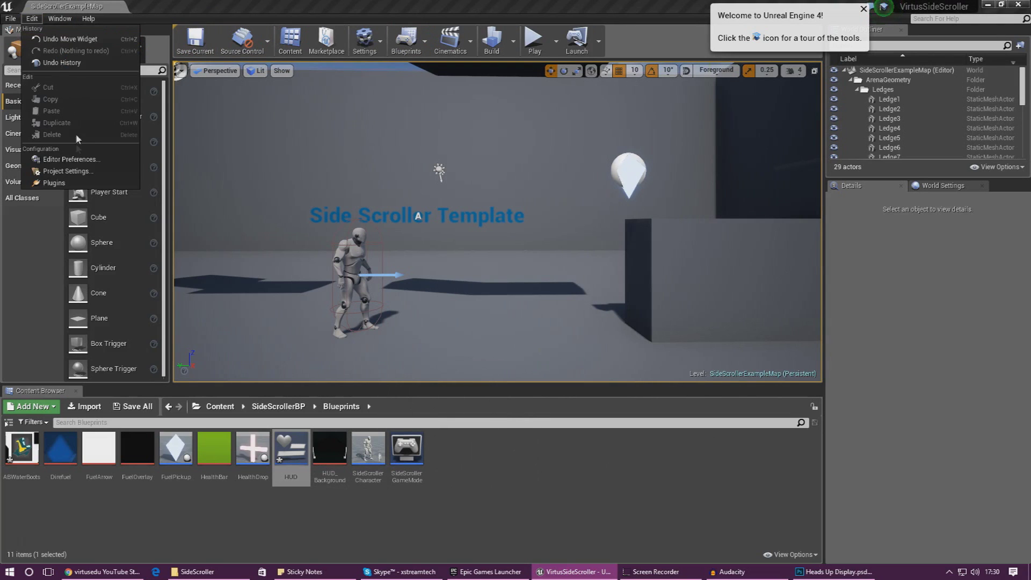
{"action": "left_click", "coordinate": [75, 172]}
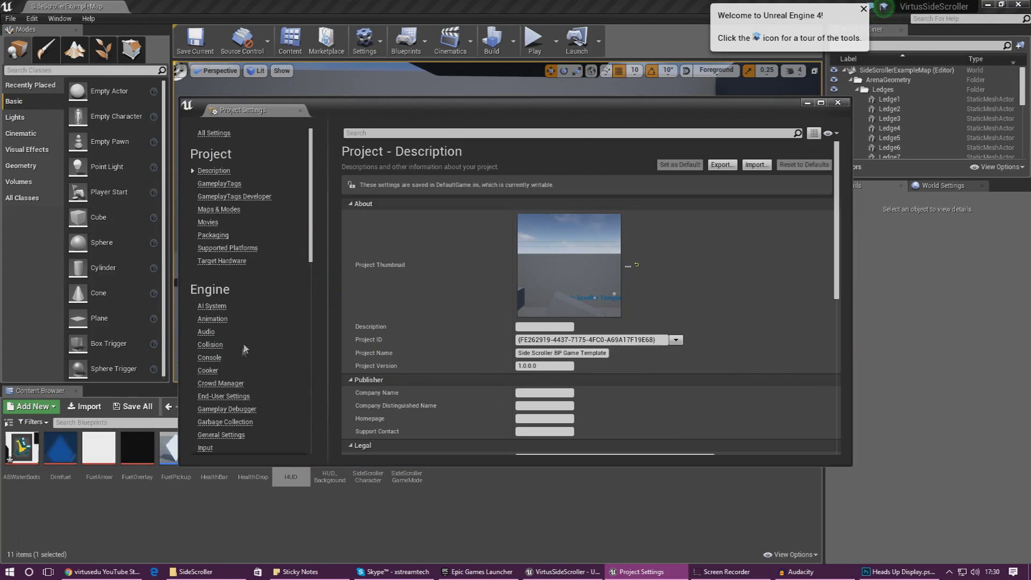
{"action": "scroll", "coordinate": [312, 200], "scroll_direction": "down", "scroll_amount": 5}
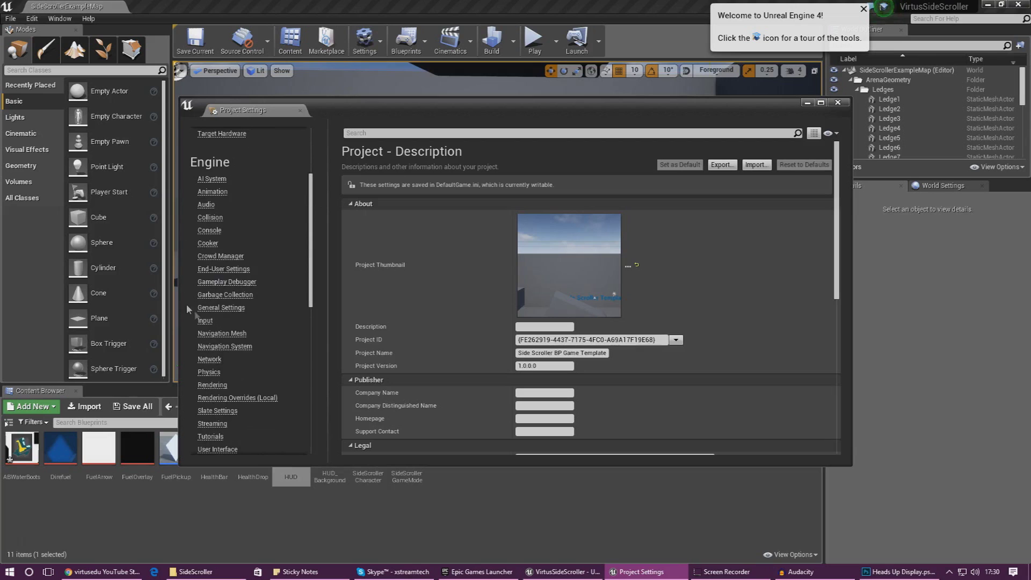
{"action": "left_click", "coordinate": [205, 321]}
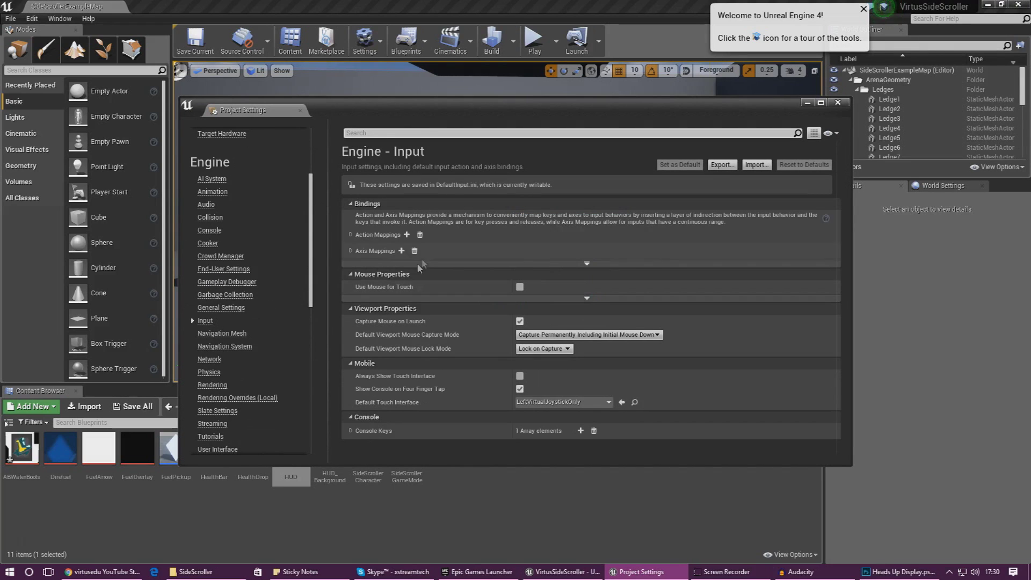
{"action": "left_click", "coordinate": [350, 236]}
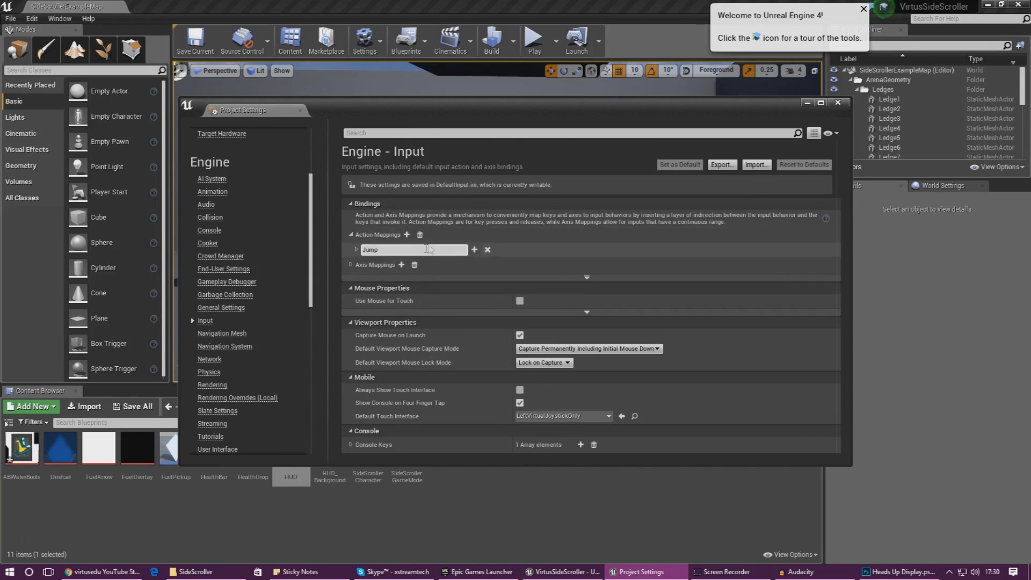
{"action": "left_click", "coordinate": [407, 234]}
Name the new mapping SpeedBoost and bind it to the keyboard key 1.
{"action": "left_click", "coordinate": [437, 262]}
{"action": "type", "text": "SpeedBoost"}
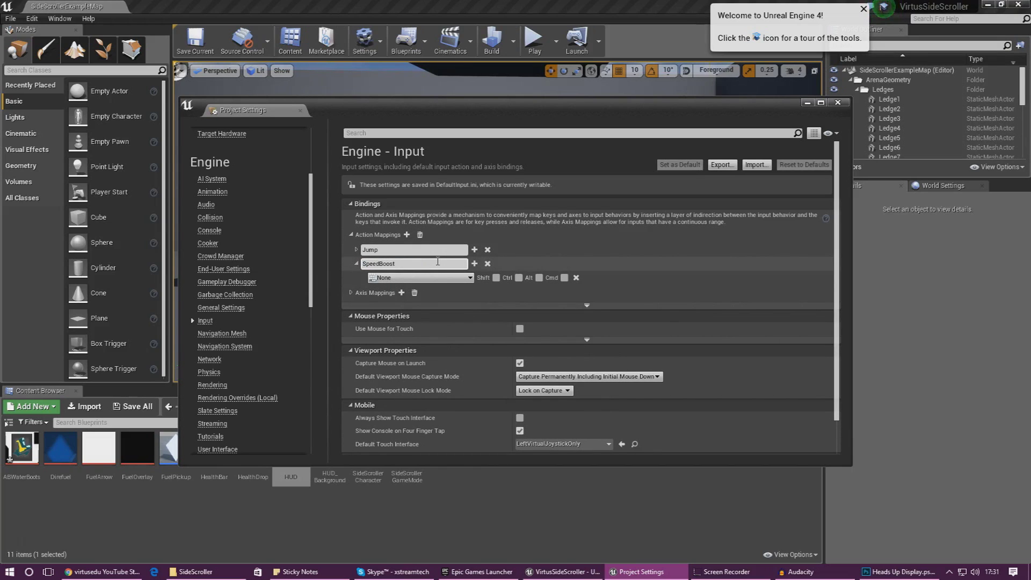
{"action": "left_click", "coordinate": [418, 277]}
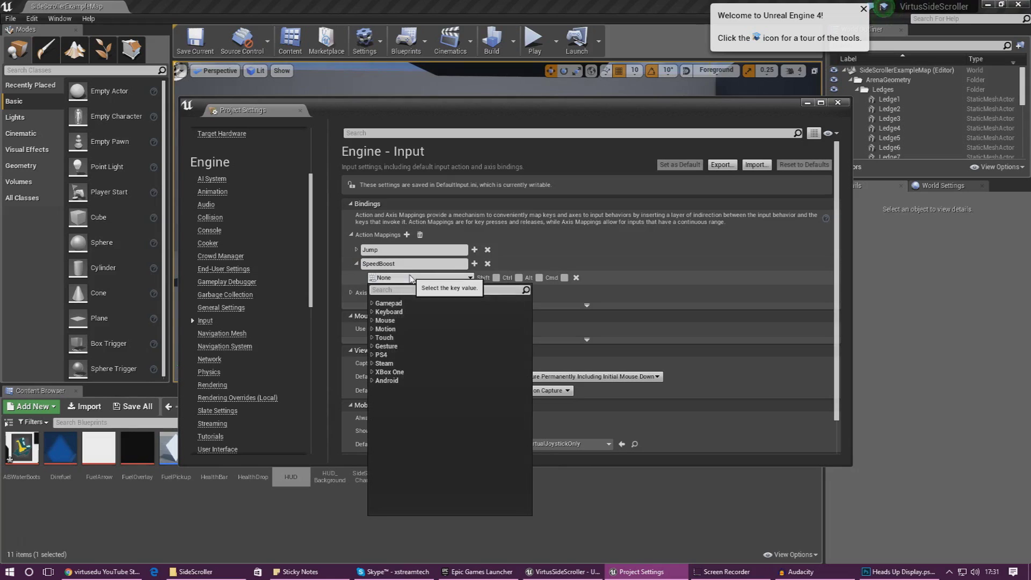
{"action": "left_click", "coordinate": [374, 313]}
{"action": "mouse_move", "coordinate": [525, 337]}
{"action": "left_mouse_down"}
{"action": "mouse_move", "coordinate": [530, 382]}
{"action": "mouse_move", "coordinate": [526, 333]}
{"action": "left_mouse_up"}
{"action": "left_click", "coordinate": [403, 392]}
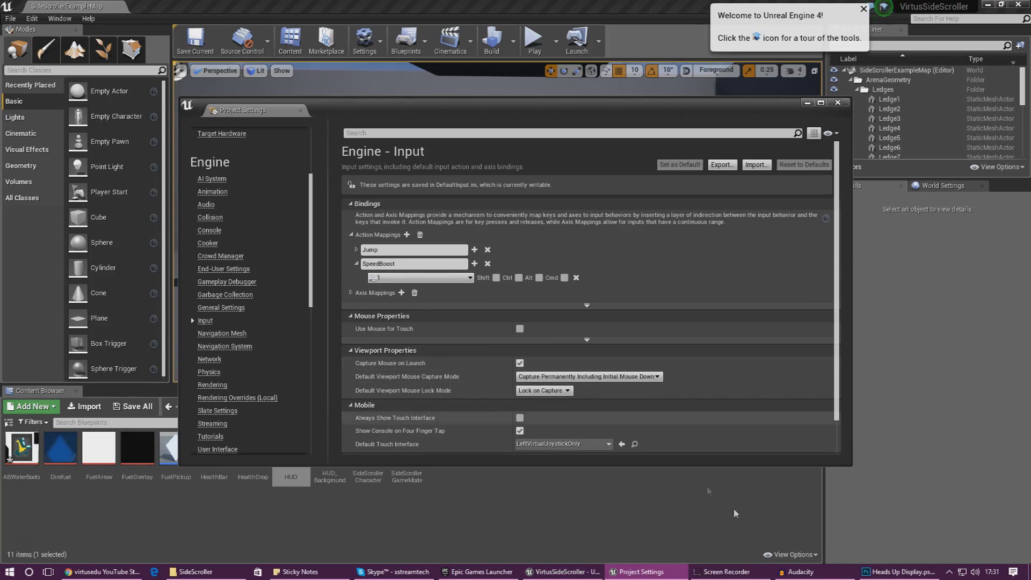
{"action": "left_click", "coordinate": [891, 572]}
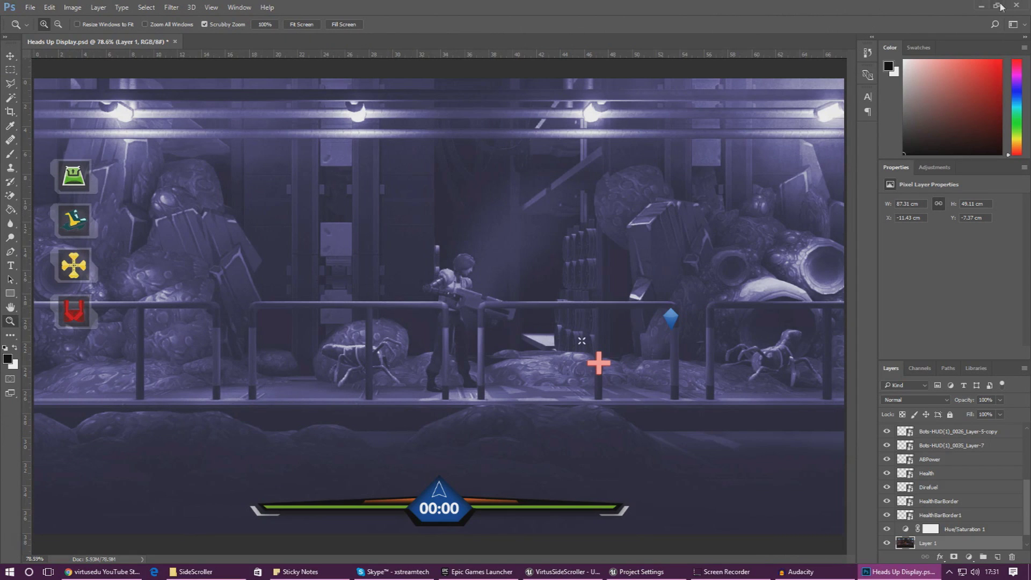
{"action": "left_click", "coordinate": [980, 6]}
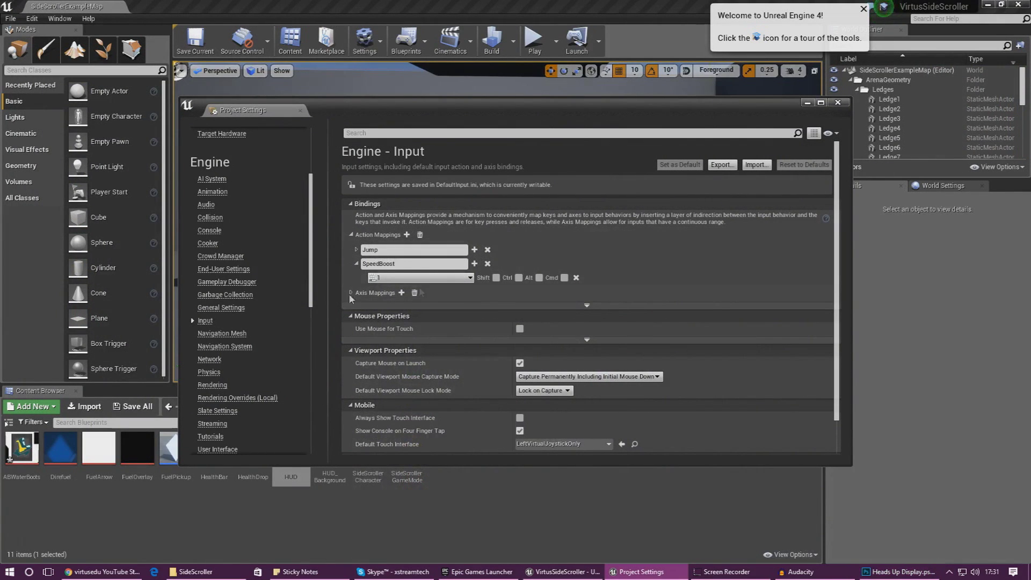